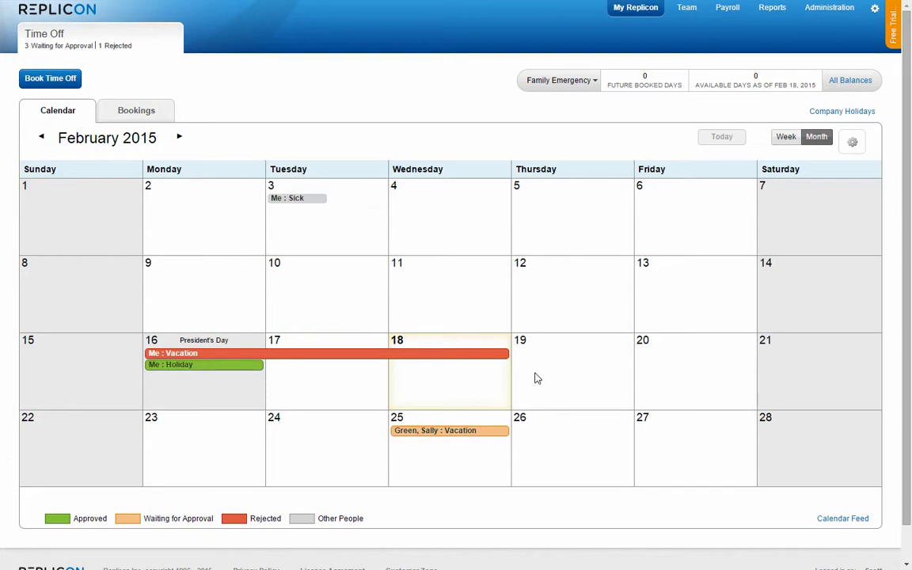
Step: Switch the balance summary to Vacation: 3 future booked days, 12 available as of Feb 18, 2015
{"action": "left_click", "coordinate": [590, 80]}
{"action": "left_click", "coordinate": [566, 146]}
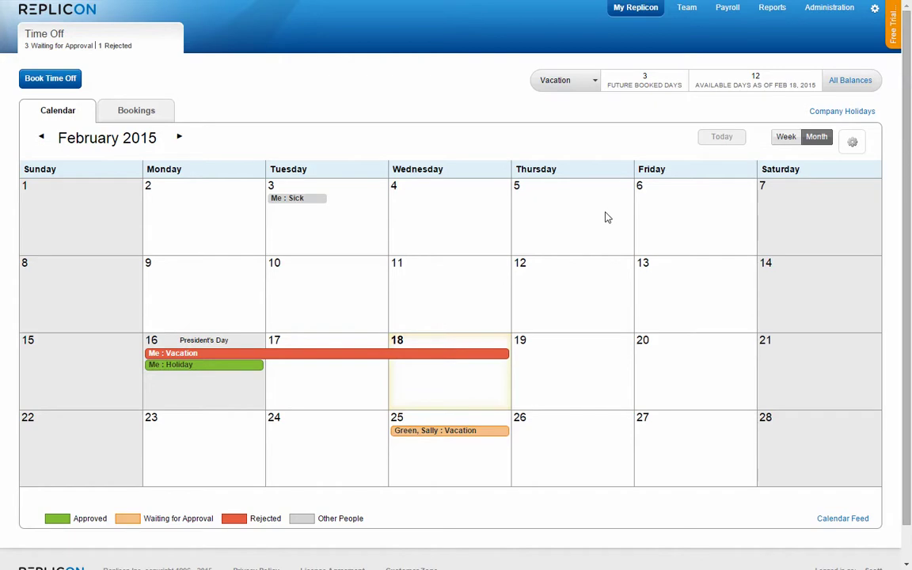
{"action": "left_click", "coordinate": [558, 366]}
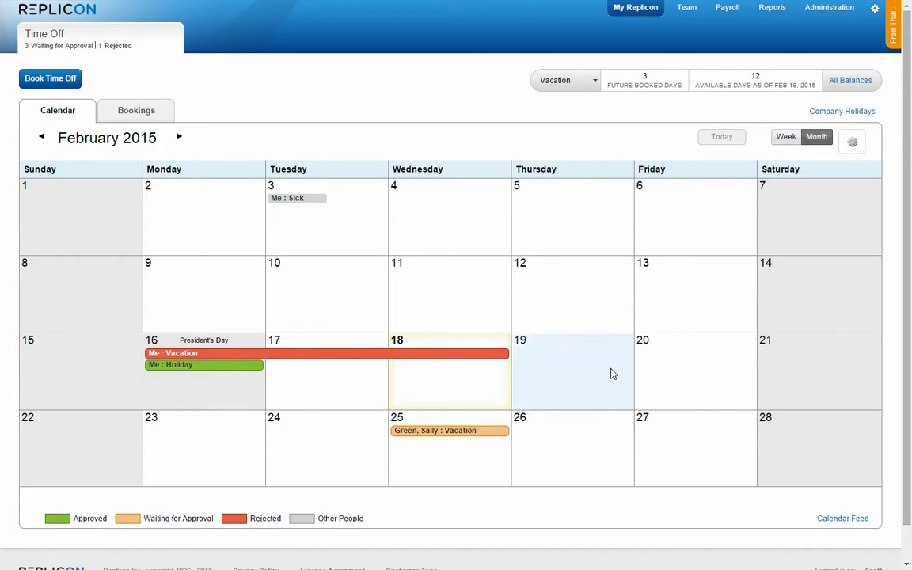
{"action": "left_click_drag", "start_coordinate": [627, 372], "coordinate": [597, 426]}
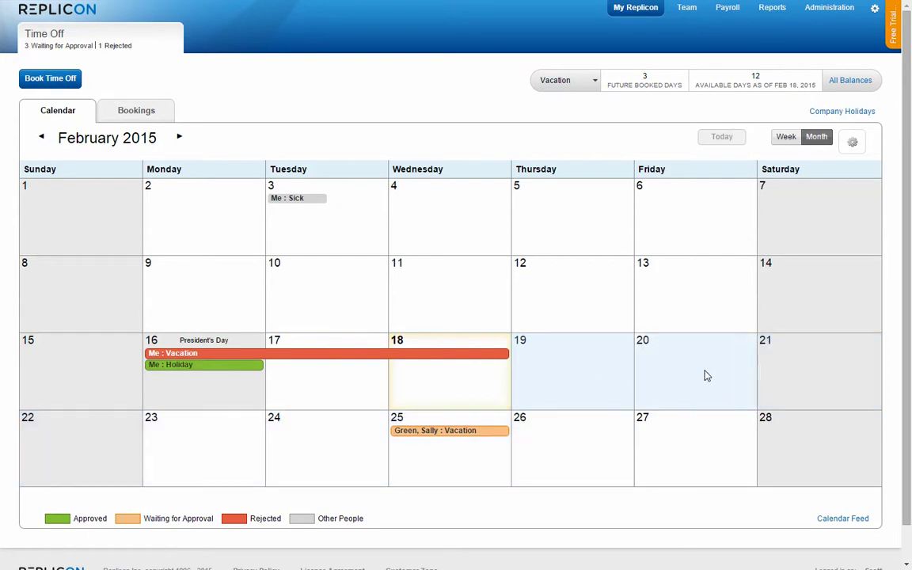
{"action": "left_click_drag", "start_coordinate": [598, 426], "coordinate": [706, 375]}
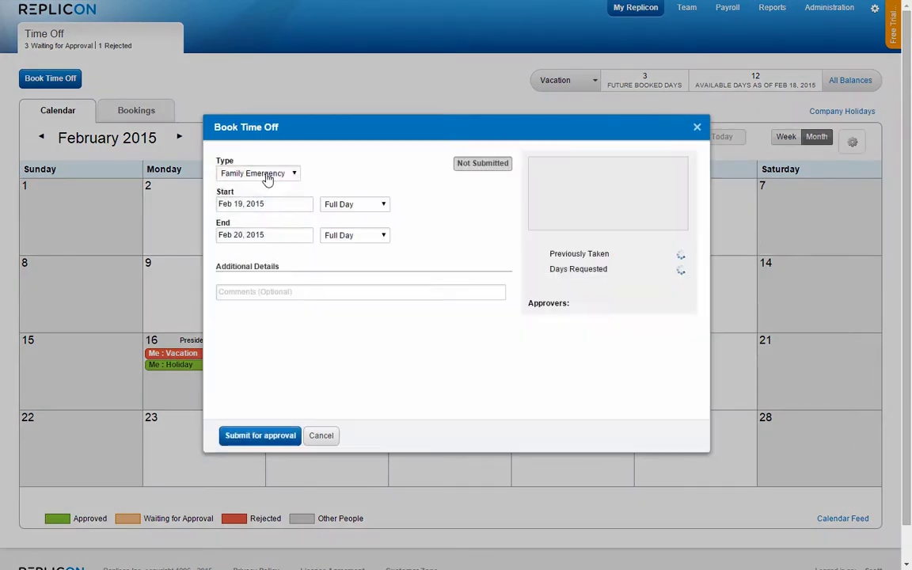
{"action": "left_click", "coordinate": [269, 173]}
{"action": "left_click", "coordinate": [250, 223]}
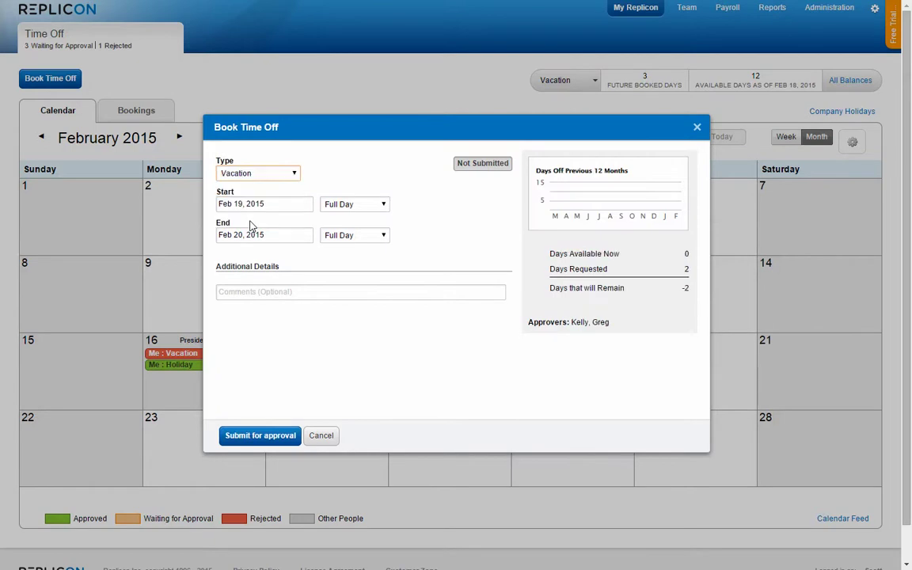
{"action": "left_click", "coordinate": [378, 205]}
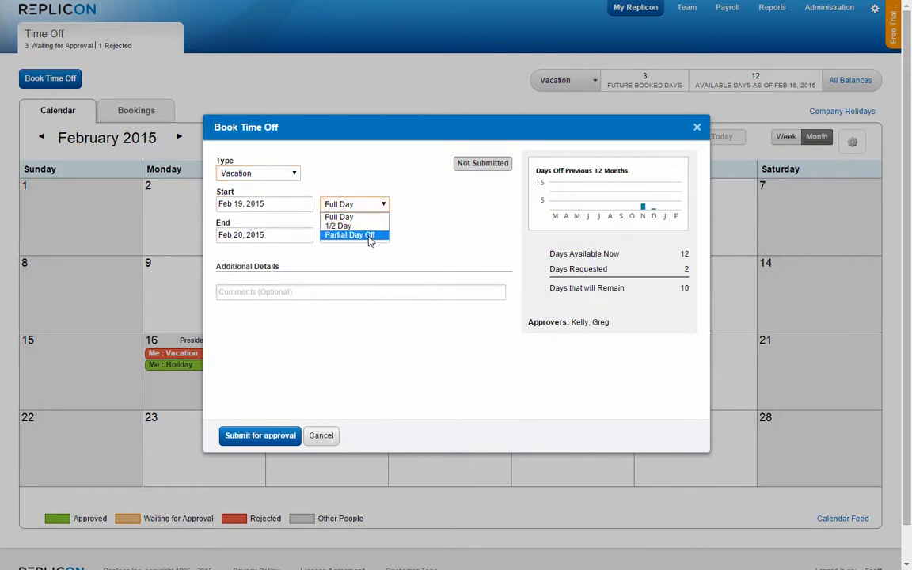
{"action": "left_click", "coordinate": [408, 226]}
{"action": "left_click", "coordinate": [284, 293]}
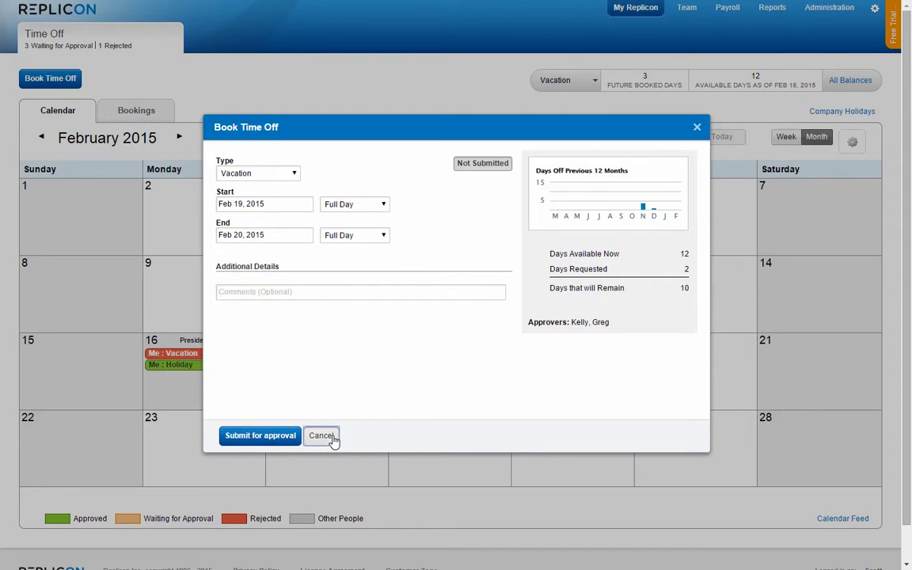
{"action": "left_click", "coordinate": [331, 440]}
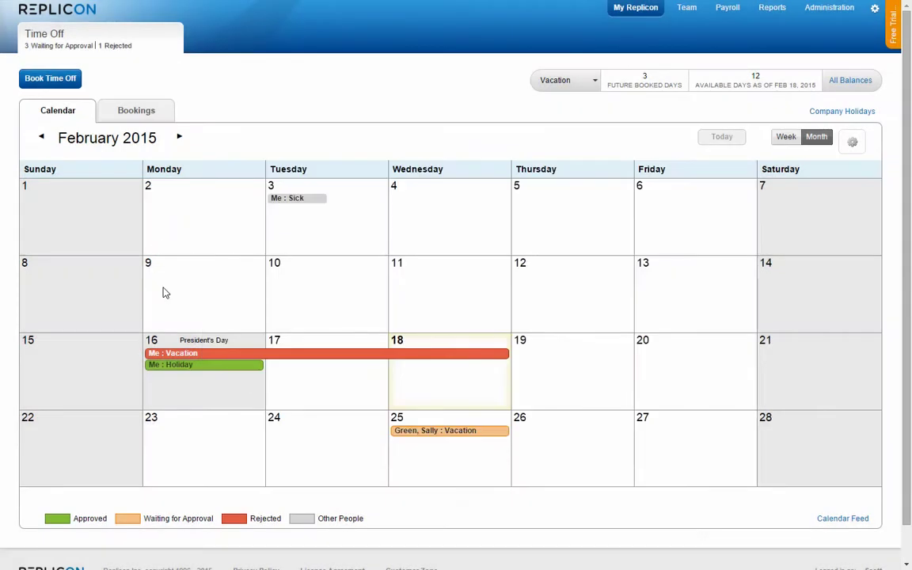
Step: Move the calendar forward to June 2015 and select June 25–26
{"action": "left_click", "coordinate": [178, 137]}
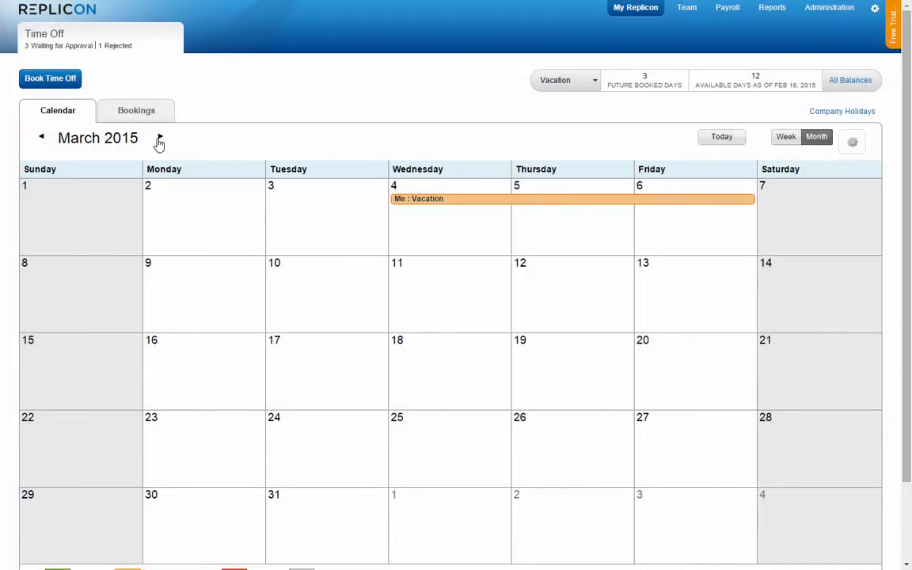
{"action": "left_click", "coordinate": [159, 138]}
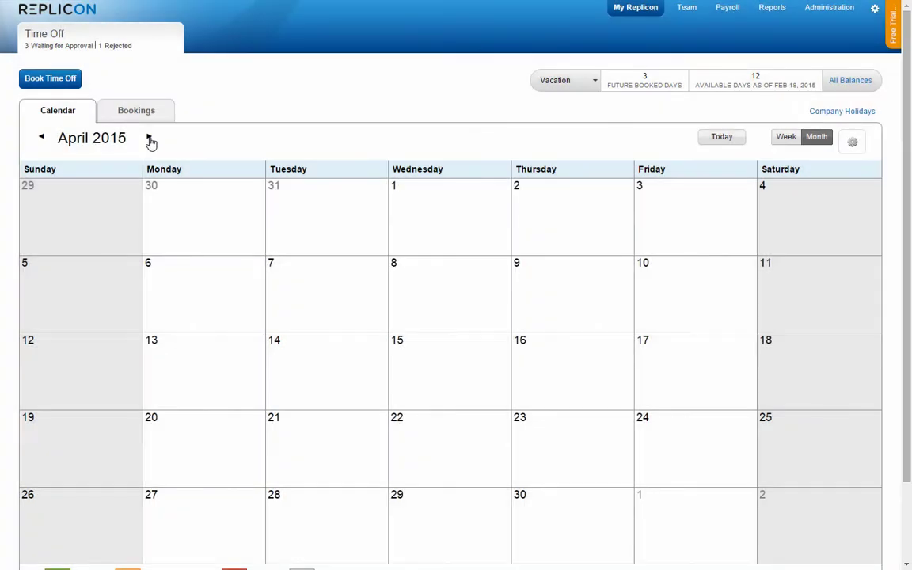
{"action": "left_click", "coordinate": [148, 138]}
{"action": "left_click", "coordinate": [145, 138]}
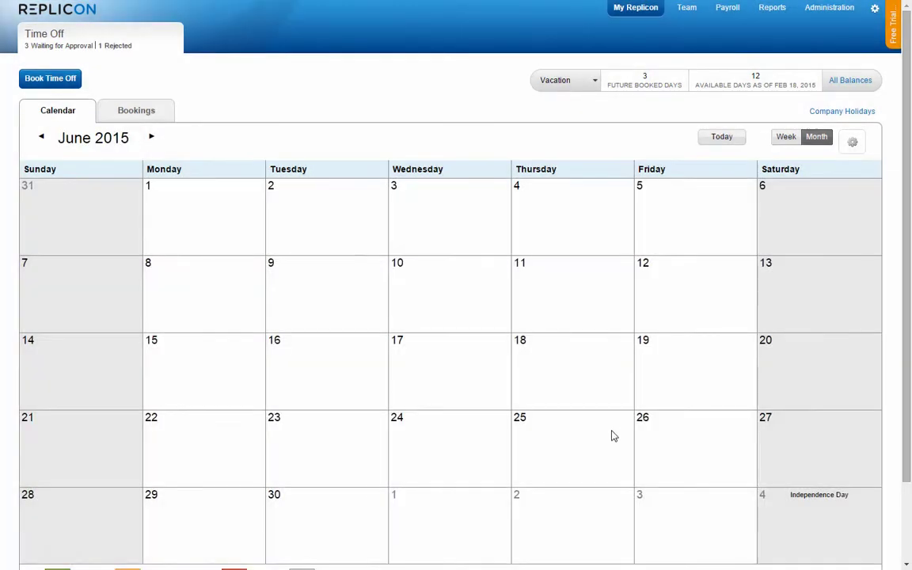
{"action": "left_click_drag", "start_coordinate": [600, 434], "coordinate": [670, 435]}
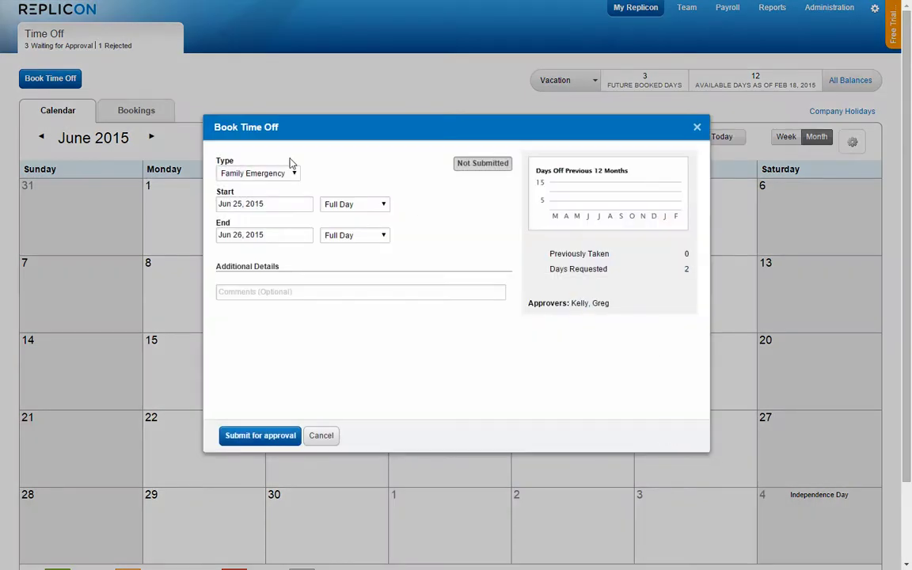
Step: Book June 25–26 as Vacation and submit the request for approval
{"action": "left_click", "coordinate": [265, 175]}
{"action": "left_click", "coordinate": [252, 220]}
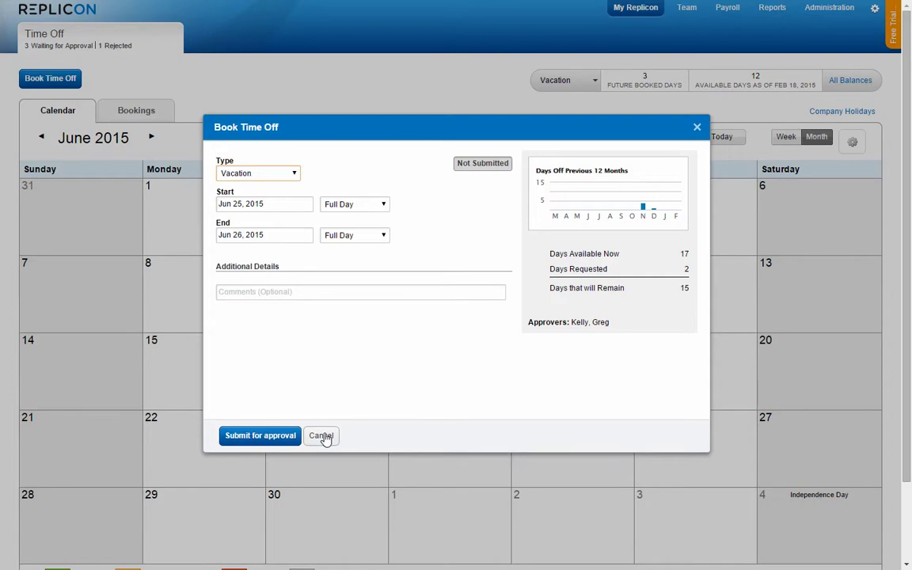
{"action": "left_click", "coordinate": [273, 440]}
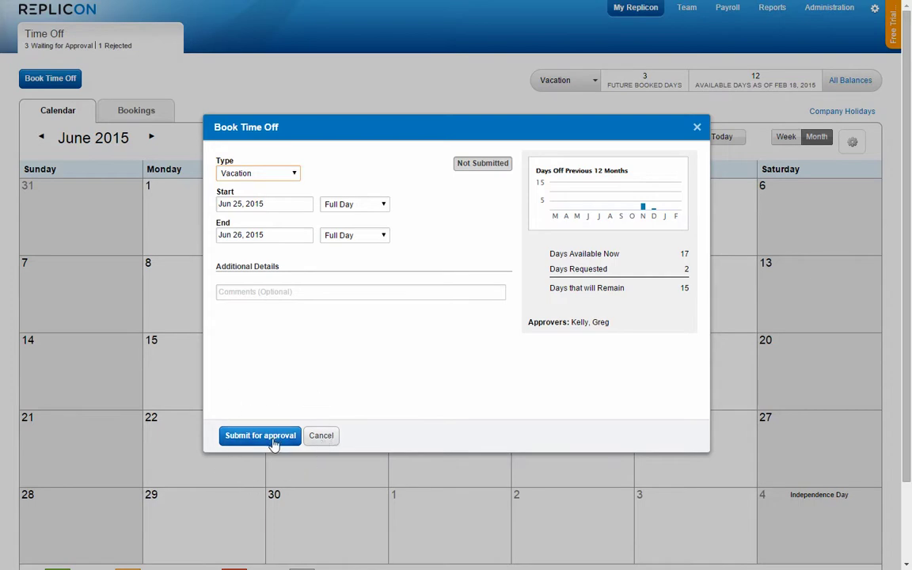
{"action": "left_click", "coordinate": [273, 440]}
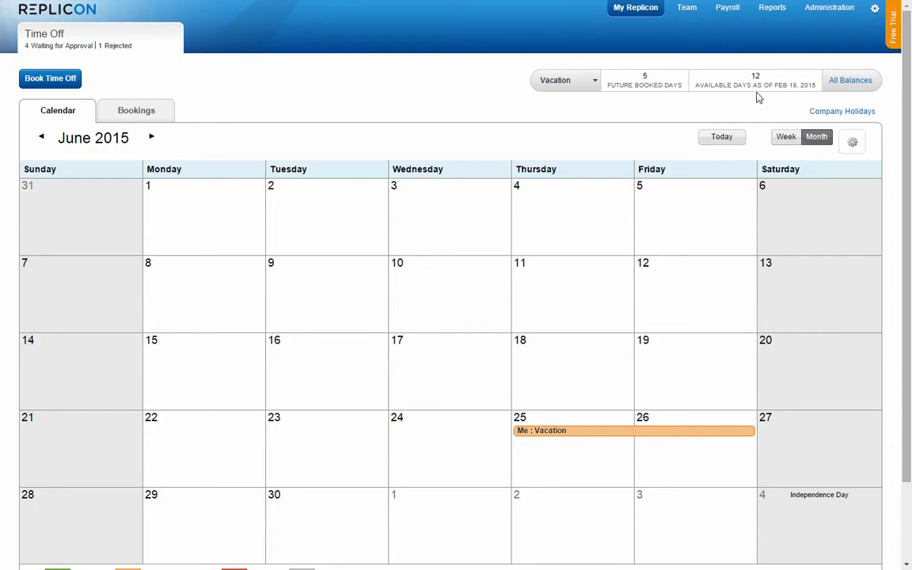
Step: Open the Vacation time off type from Administration > Time Off Types
{"action": "key", "text": "F11"}
{"action": "left_click", "coordinate": [830, 8]}
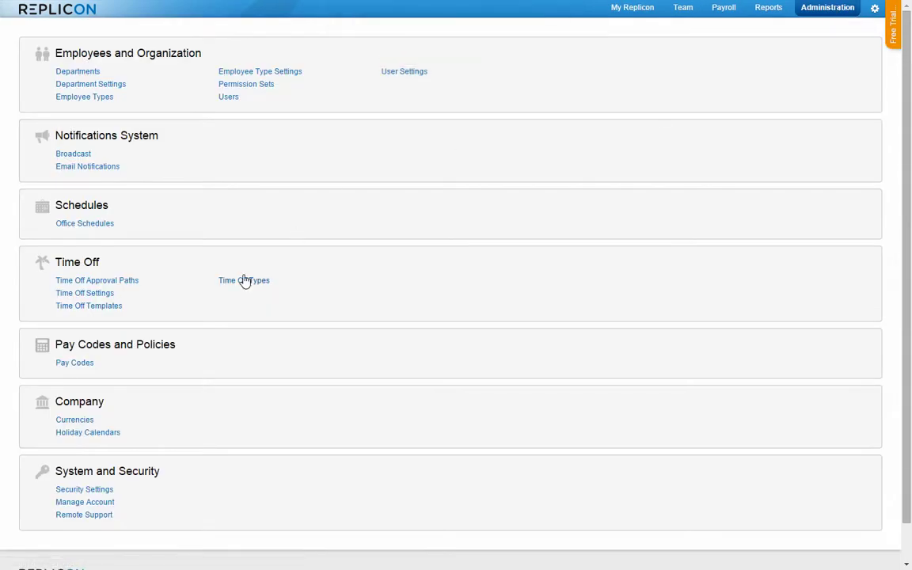
{"action": "left_click", "coordinate": [238, 283]}
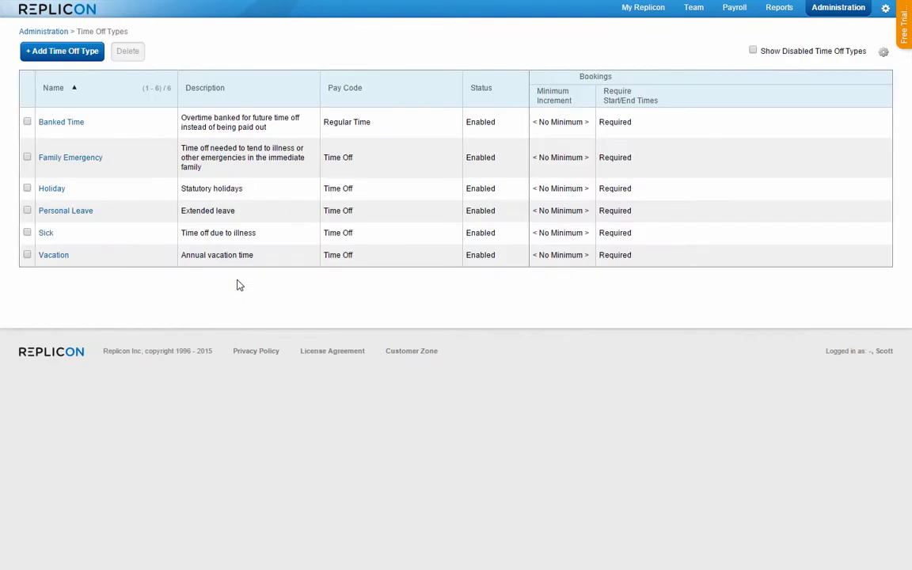
{"action": "left_click", "coordinate": [54, 260]}
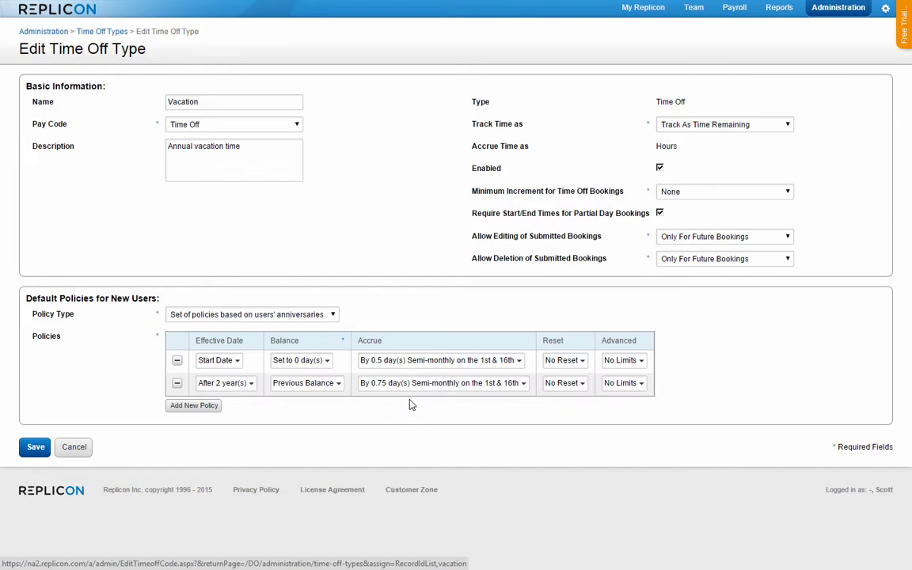
Step: Look through the yearly balance reset options for the two-year accrual policy
{"action": "left_click", "coordinate": [578, 386]}
{"action": "left_click", "coordinate": [589, 406]}
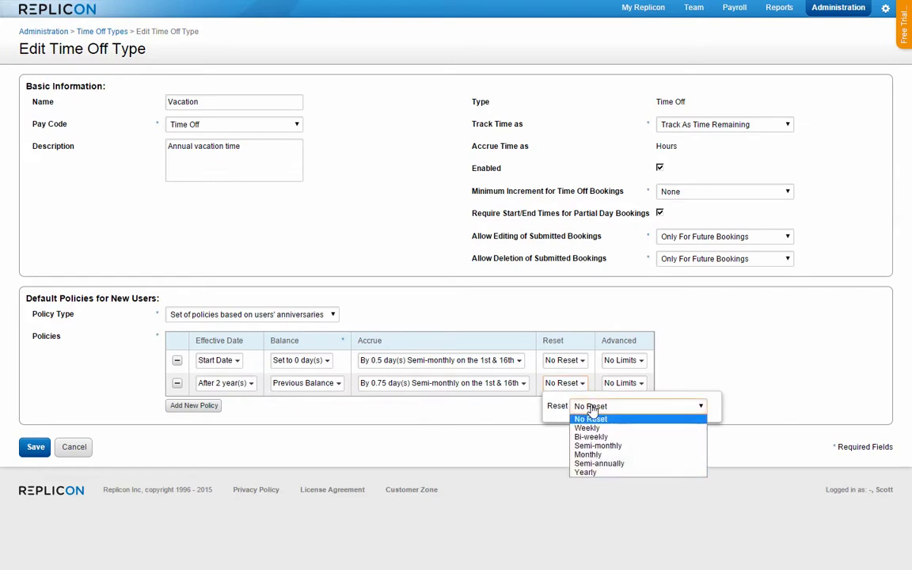
{"action": "left_click", "coordinate": [585, 472]}
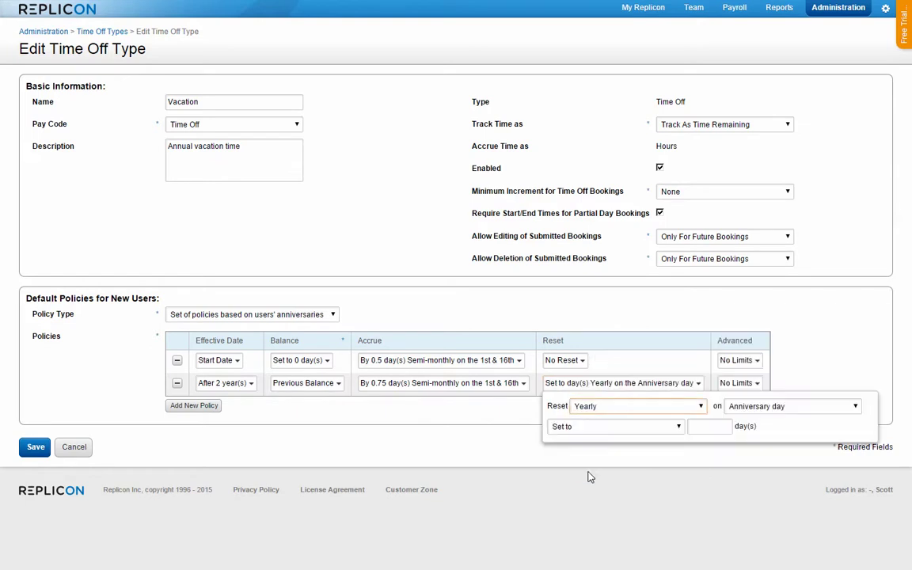
{"action": "left_click", "coordinate": [581, 429]}
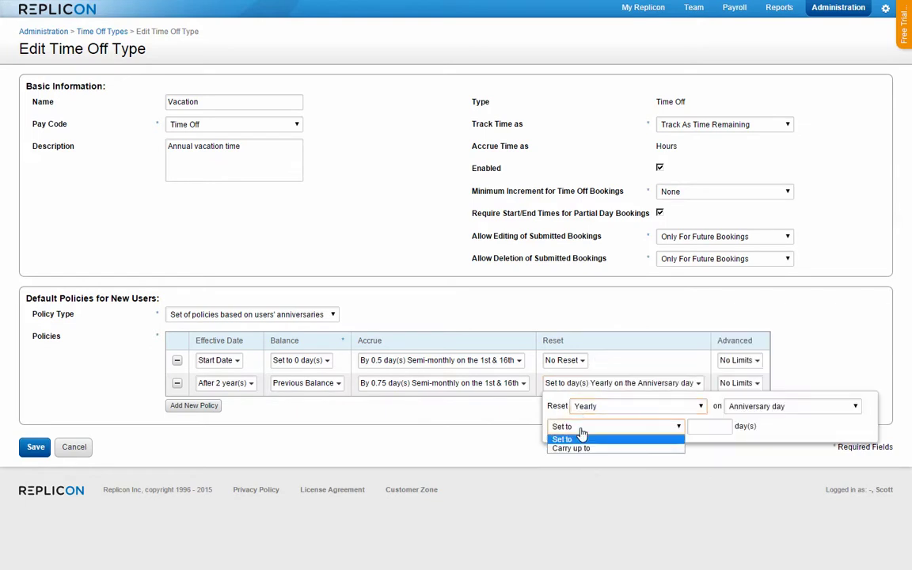
Step: Inspect the two-year policy's advanced limits and close them without changes
{"action": "left_click", "coordinate": [525, 445]}
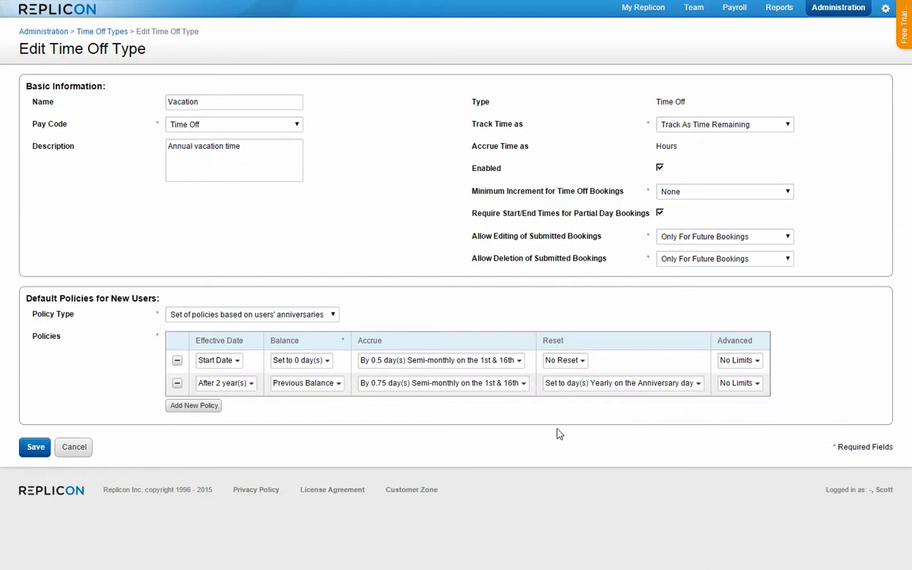
{"action": "left_click", "coordinate": [738, 385]}
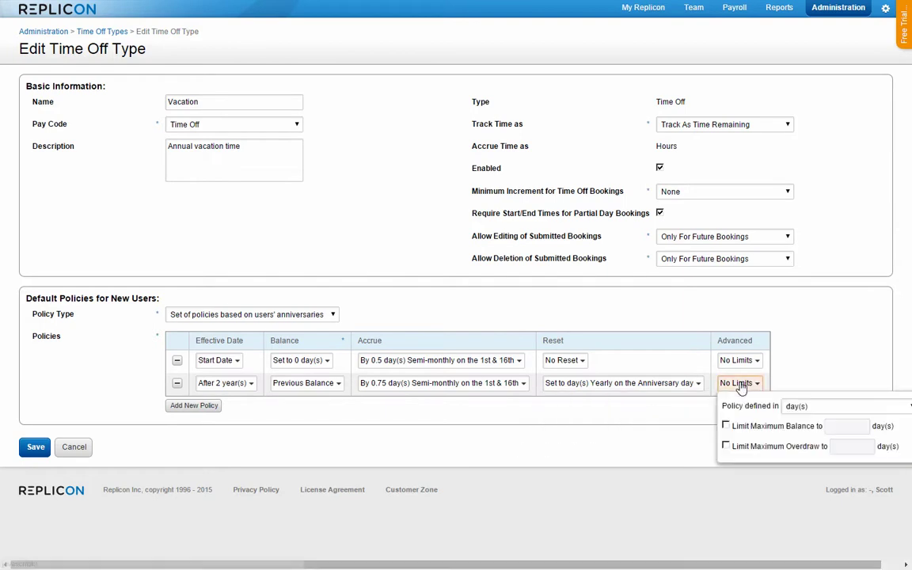
{"action": "left_click", "coordinate": [681, 414]}
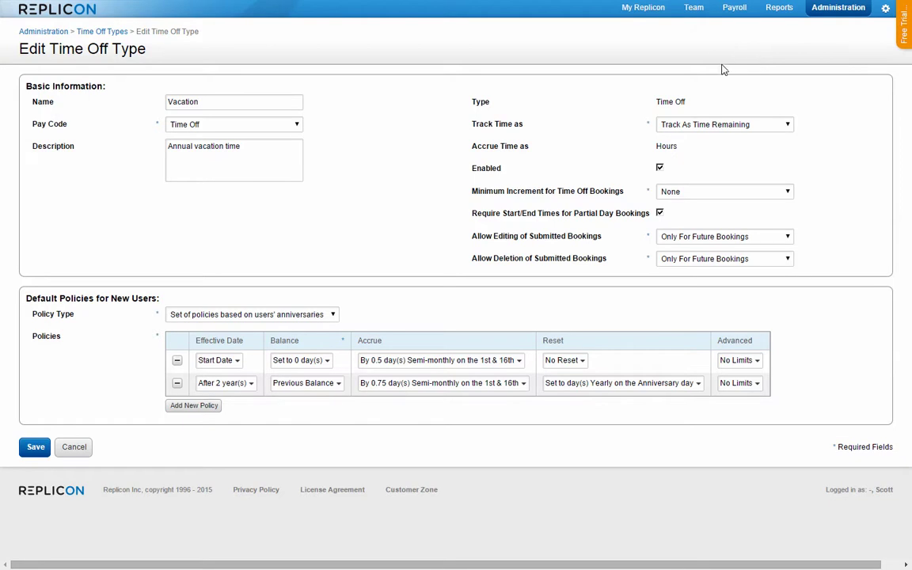
Step: Run the Time Off Balance report from Reports with its default filters
{"action": "left_click", "coordinate": [780, 8]}
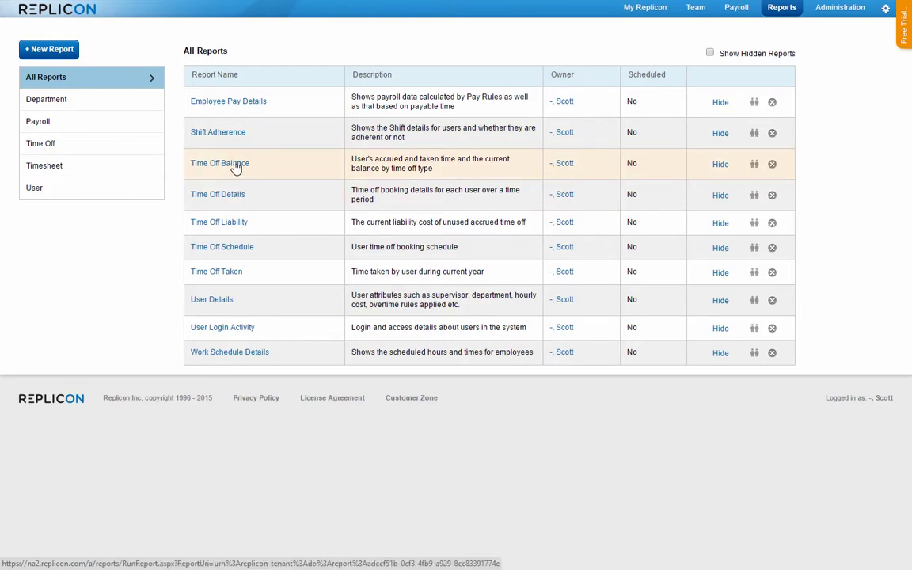
{"action": "left_click", "coordinate": [236, 166]}
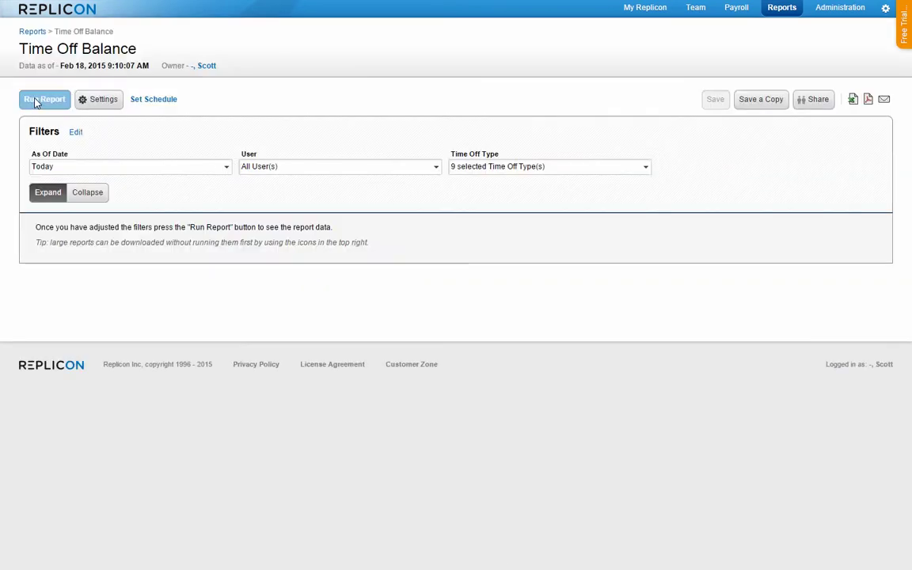
{"action": "left_click", "coordinate": [36, 100]}
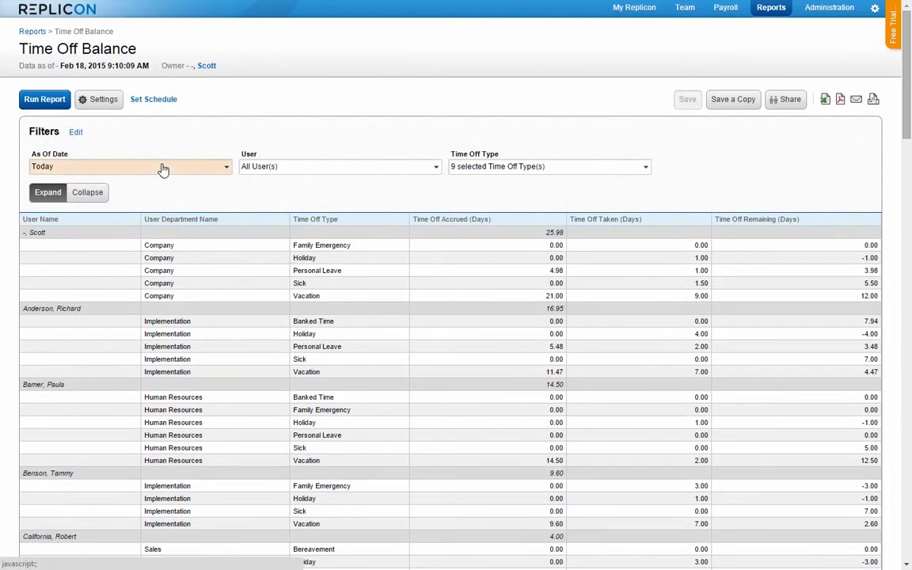
Step: Review the as-of date, user and time off type filters, leaving them unchanged
{"action": "left_click", "coordinate": [162, 169]}
{"action": "left_click", "coordinate": [158, 183]}
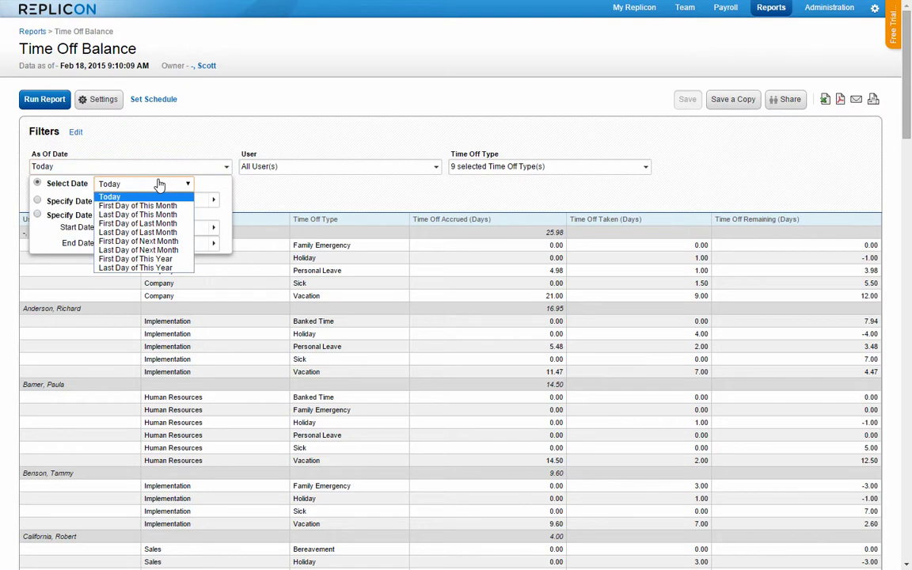
{"action": "left_click", "coordinate": [266, 176]}
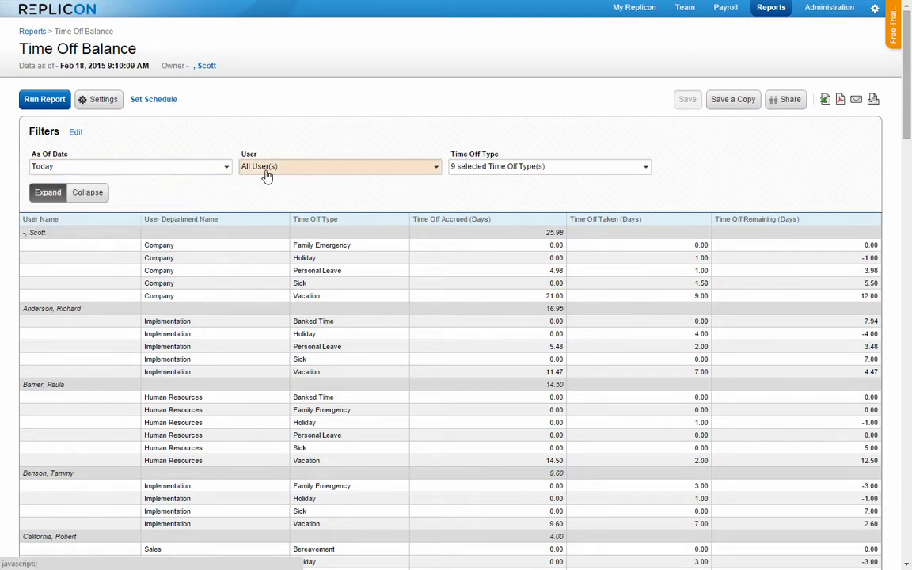
{"action": "left_click", "coordinate": [266, 174]}
{"action": "left_click", "coordinate": [479, 168]}
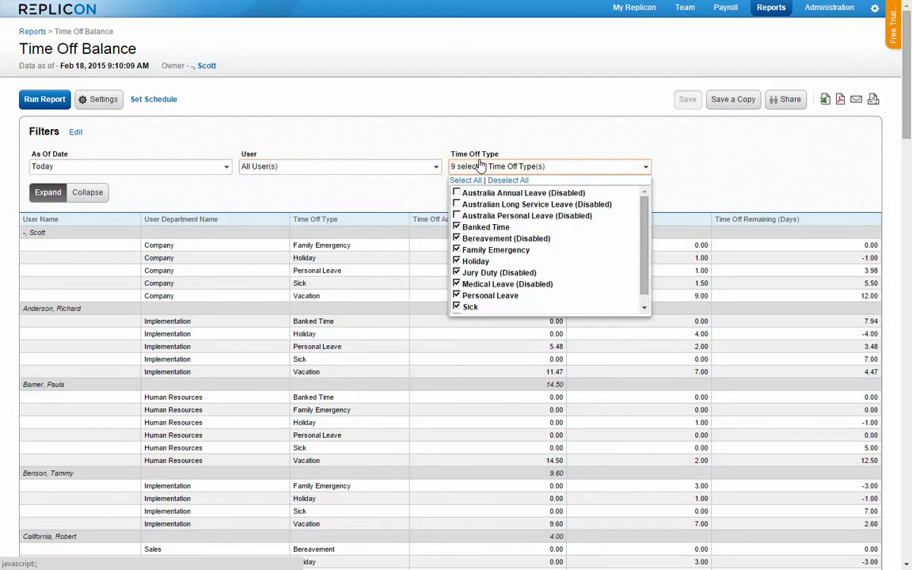
{"action": "left_click", "coordinate": [348, 201]}
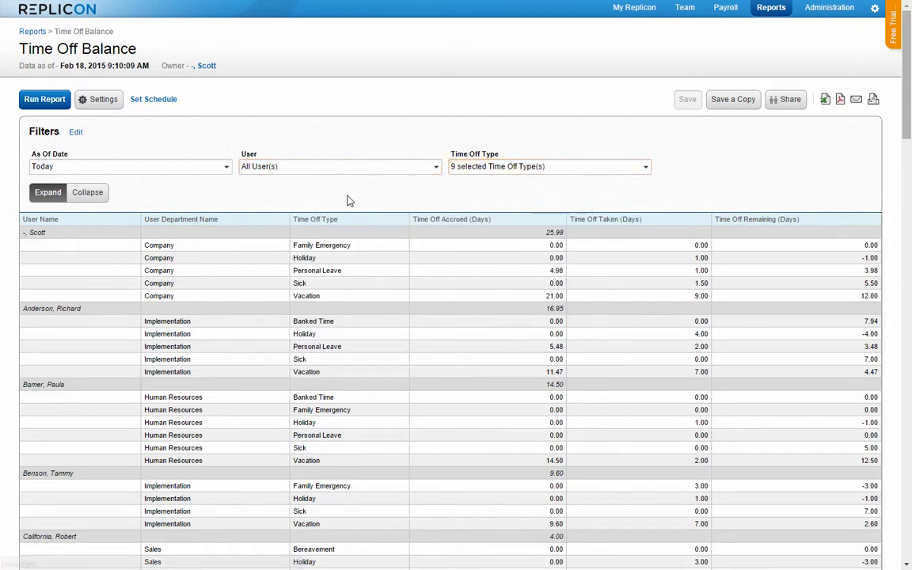
Step: Place Time Off Type after Time Off Accrued (Days) and set row grouping to None
{"action": "left_click", "coordinate": [92, 99]}
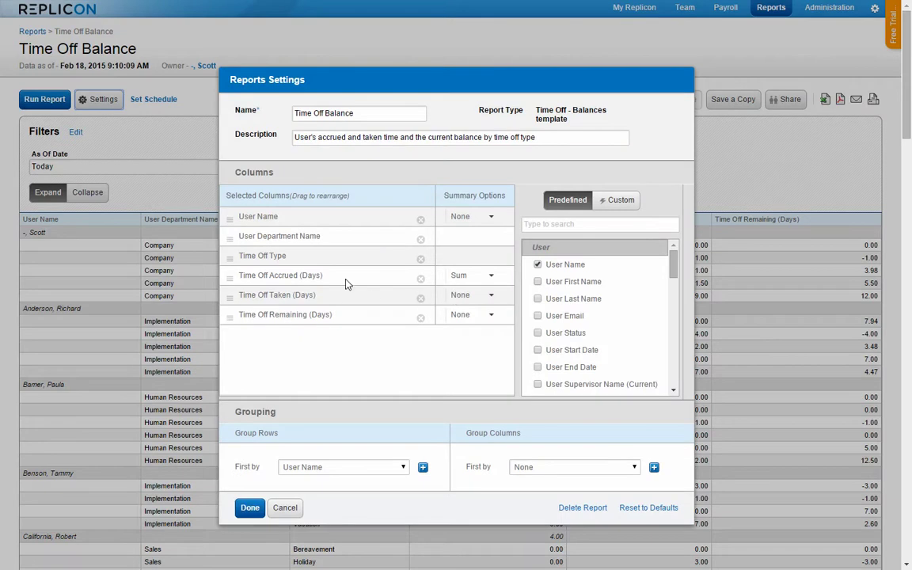
{"action": "left_click_drag", "start_coordinate": [310, 254], "coordinate": [334, 298]}
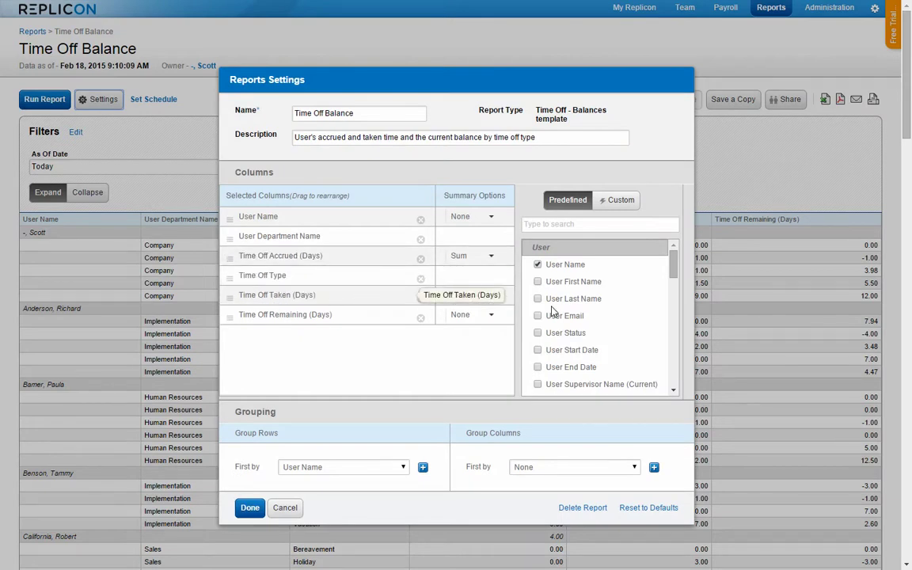
{"action": "scroll", "coordinate": [540, 313], "scroll_direction": "down", "scroll_amount": 5}
{"action": "scroll", "coordinate": [547, 311], "scroll_direction": "down", "scroll_amount": 5}
{"action": "scroll", "coordinate": [552, 311], "scroll_direction": "down", "scroll_amount": 3}
{"action": "scroll", "coordinate": [552, 311], "scroll_direction": "down", "scroll_amount": 1}
{"action": "scroll", "coordinate": [551, 311], "scroll_direction": "down", "scroll_amount": 1}
{"action": "scroll", "coordinate": [552, 311], "scroll_direction": "down", "scroll_amount": 2}
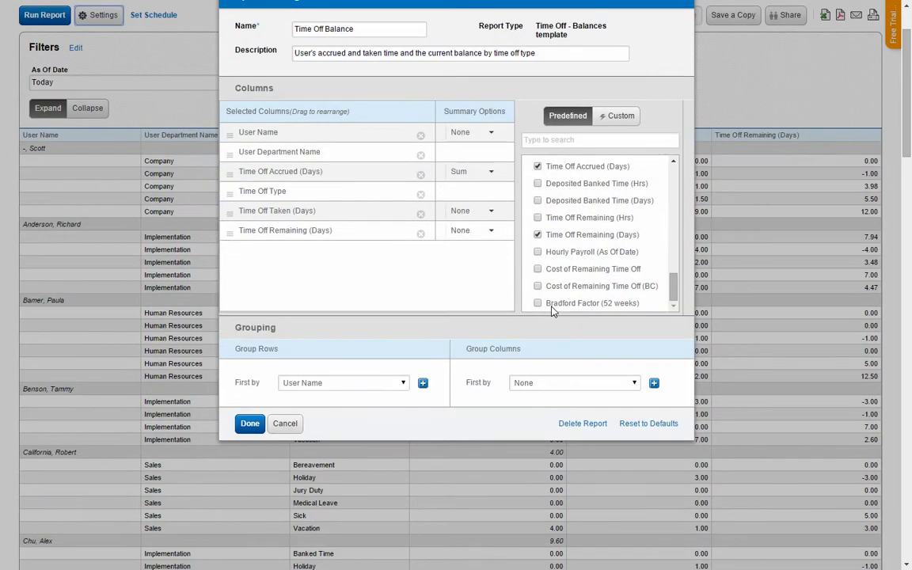
{"action": "left_click", "coordinate": [360, 385]}
{"action": "left_click", "coordinate": [351, 396]}
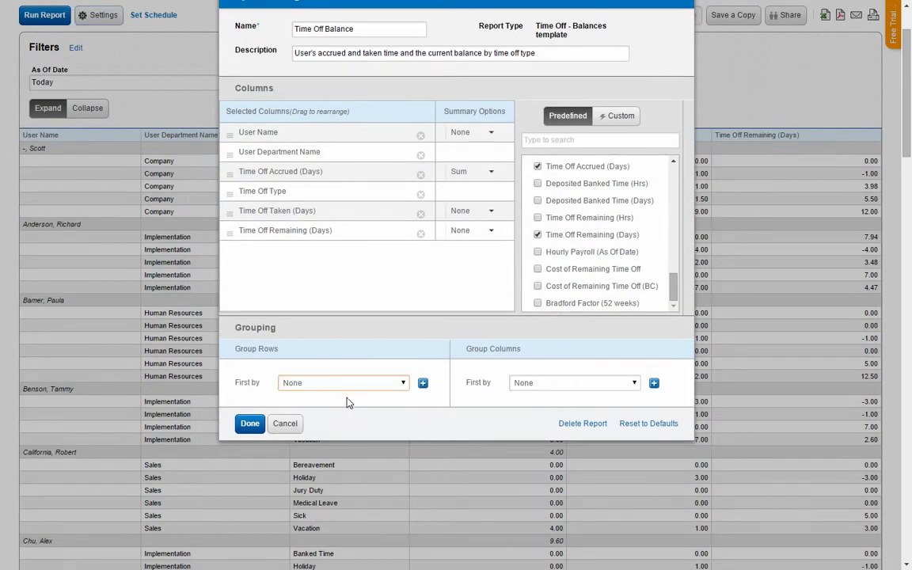
{"action": "left_click", "coordinate": [250, 424]}
Step: Rerun the report with the new layout and start setting up a schedule for it
{"action": "scroll", "coordinate": [406, 242], "scroll_direction": "up", "scroll_amount": 2}
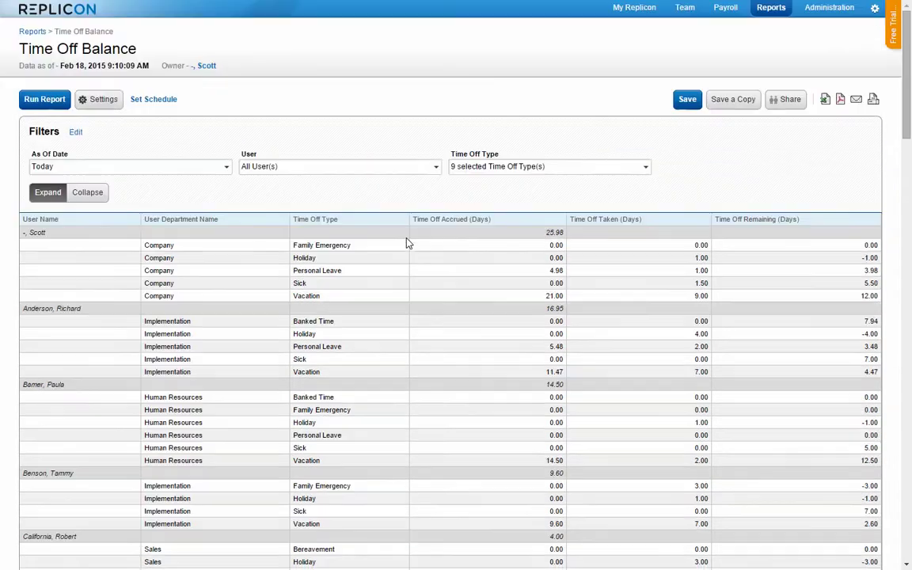
{"action": "left_click", "coordinate": [46, 99]}
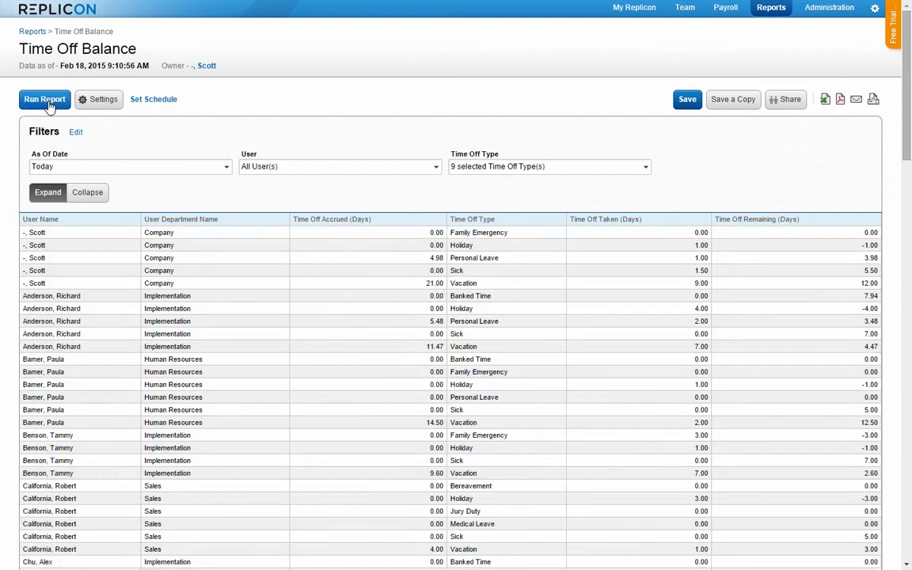
{"action": "scroll", "coordinate": [409, 370], "scroll_direction": "down", "scroll_amount": 5}
{"action": "scroll", "coordinate": [409, 371], "scroll_direction": "up", "scroll_amount": 5}
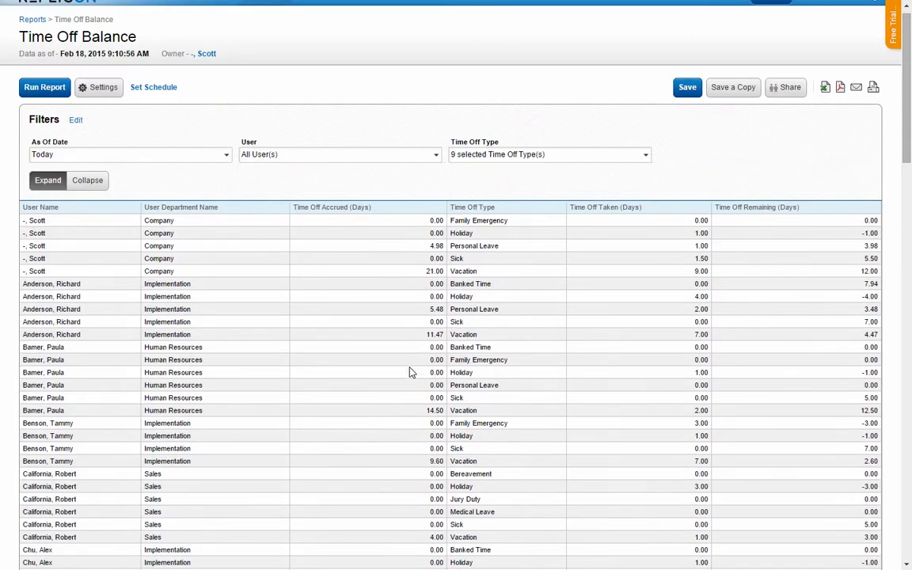
{"action": "left_click", "coordinate": [825, 88]}
{"action": "left_click", "coordinate": [147, 88]}
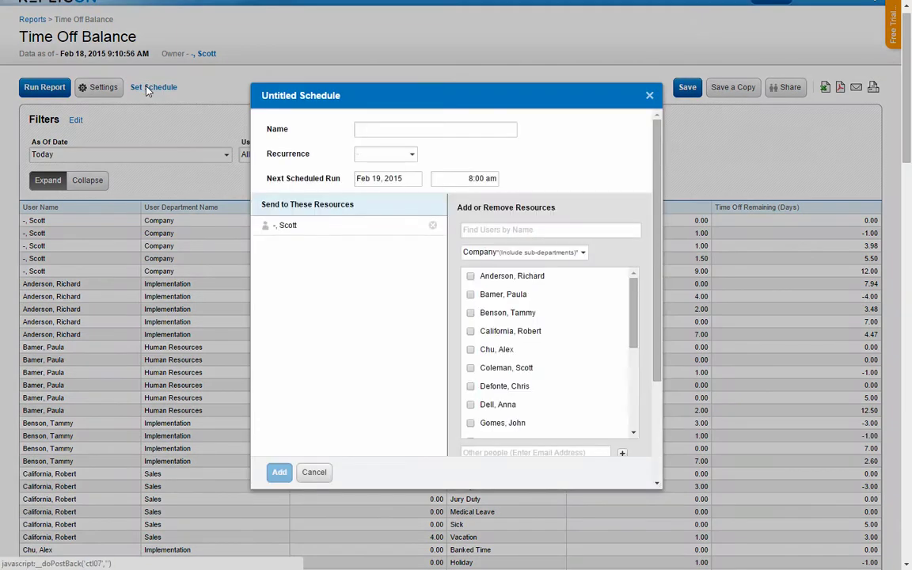
{"action": "left_click", "coordinate": [392, 151]}
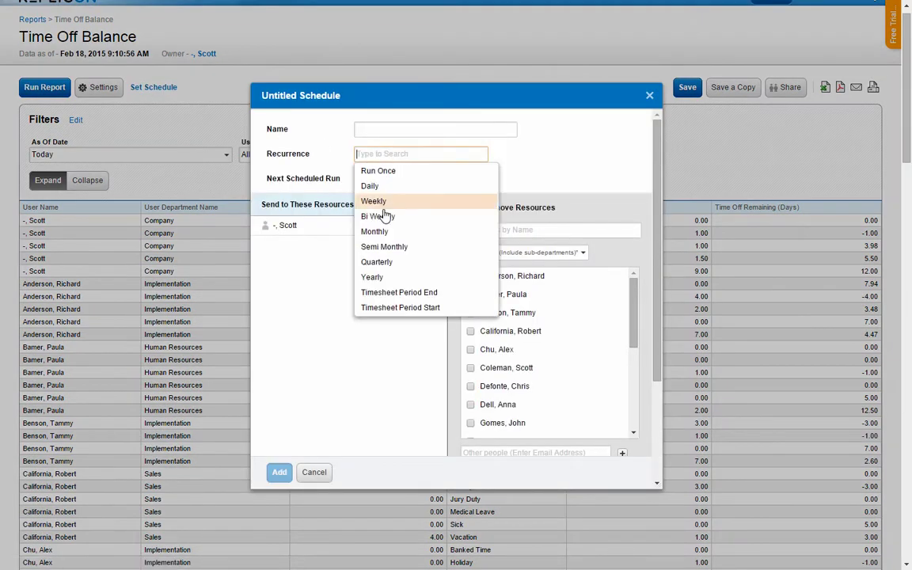
{"action": "left_click", "coordinate": [384, 233]}
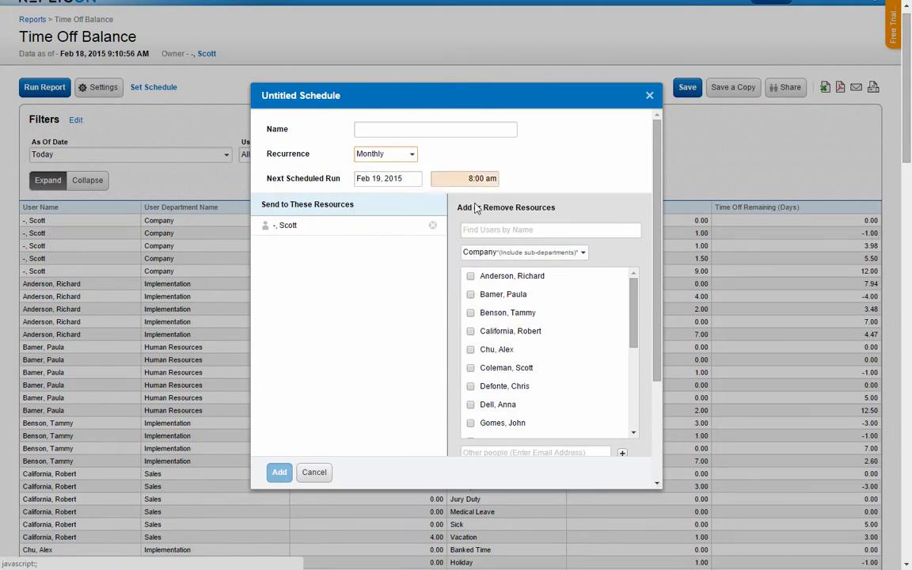
{"action": "scroll", "coordinate": [475, 333], "scroll_direction": "down", "scroll_amount": 2}
{"action": "scroll", "coordinate": [459, 313], "scroll_direction": "down", "scroll_amount": 1}
{"action": "scroll", "coordinate": [459, 313], "scroll_direction": "down", "scroll_amount": 2}
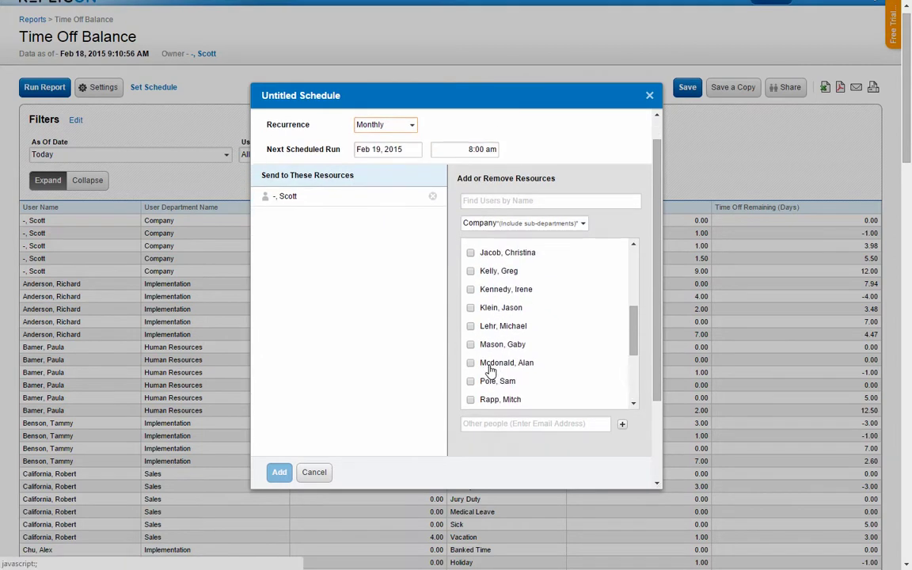
{"action": "left_click", "coordinate": [312, 472]}
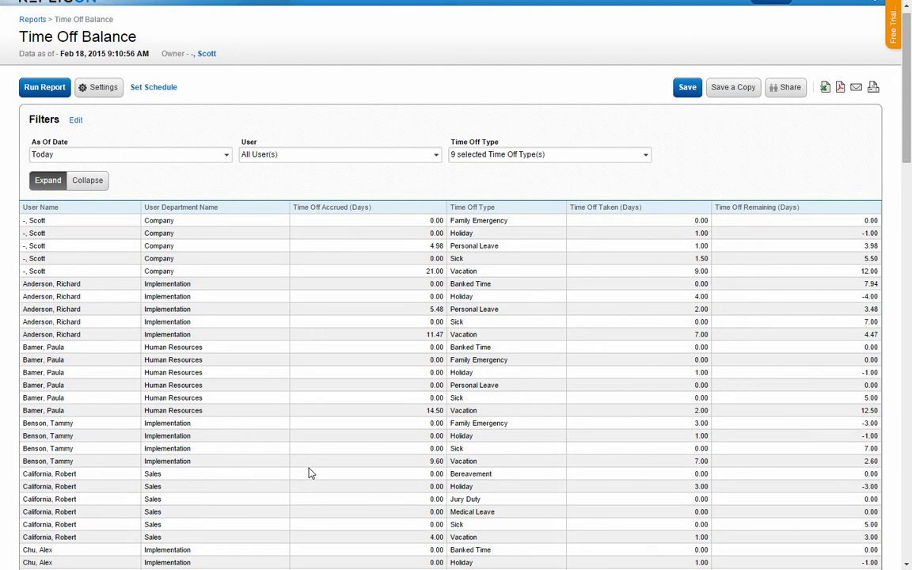
Step: Go to My Replicon and leave the report page, discarding unsaved changes
{"action": "scroll", "coordinate": [309, 472], "scroll_direction": "down", "scroll_amount": 1}
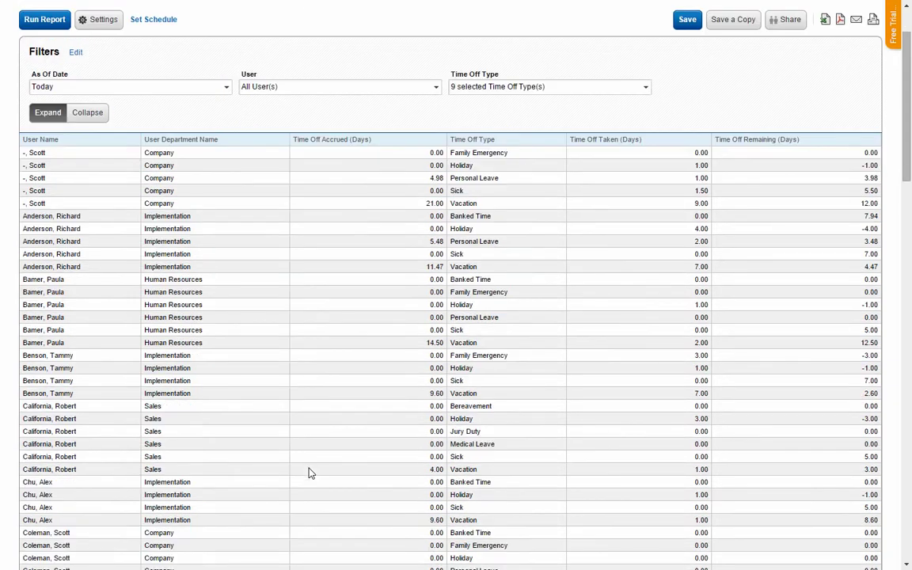
{"action": "scroll", "coordinate": [309, 473], "scroll_direction": "up", "scroll_amount": 1}
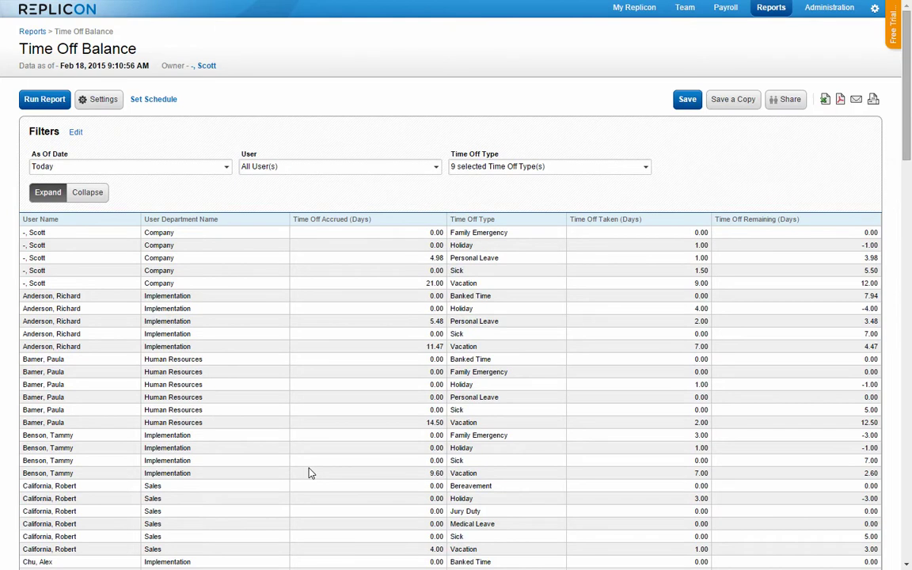
{"action": "left_click", "coordinate": [634, 8]}
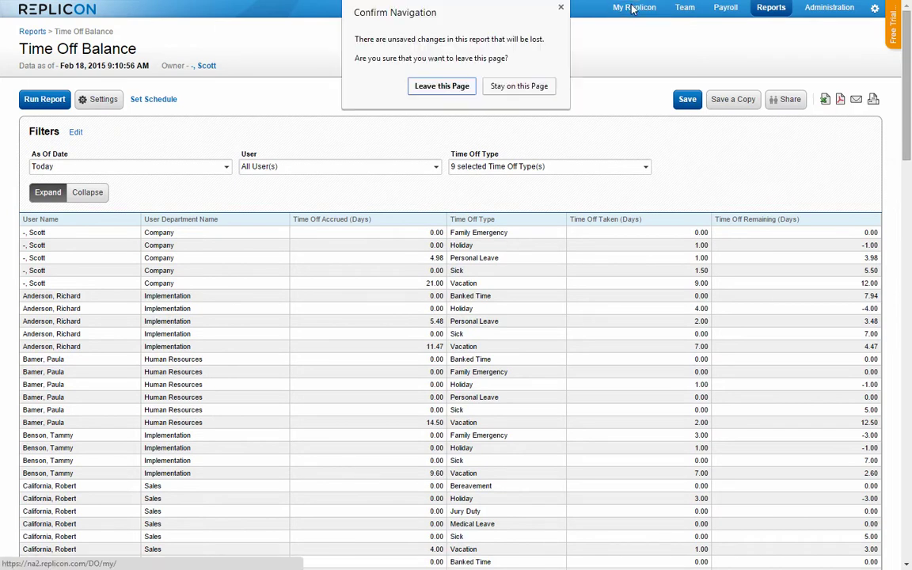
{"action": "left_click", "coordinate": [429, 87]}
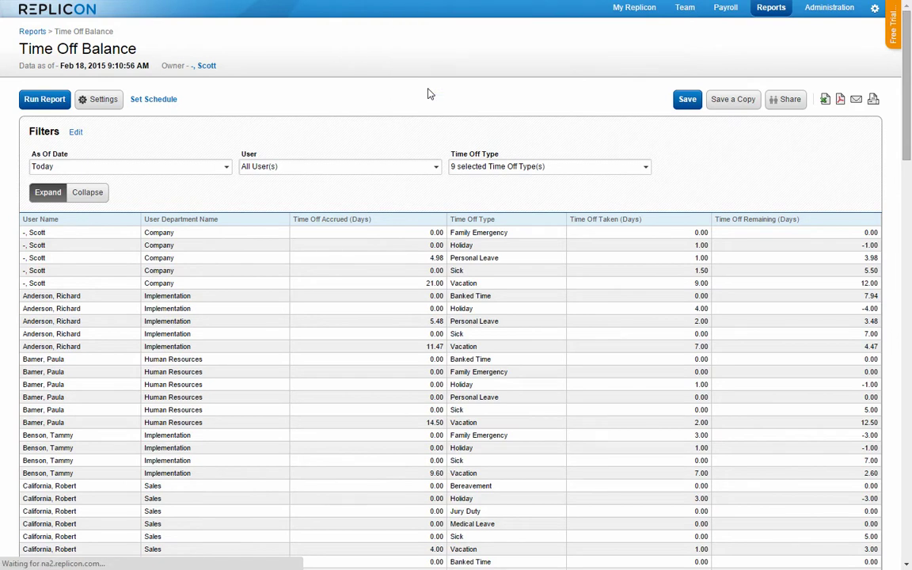